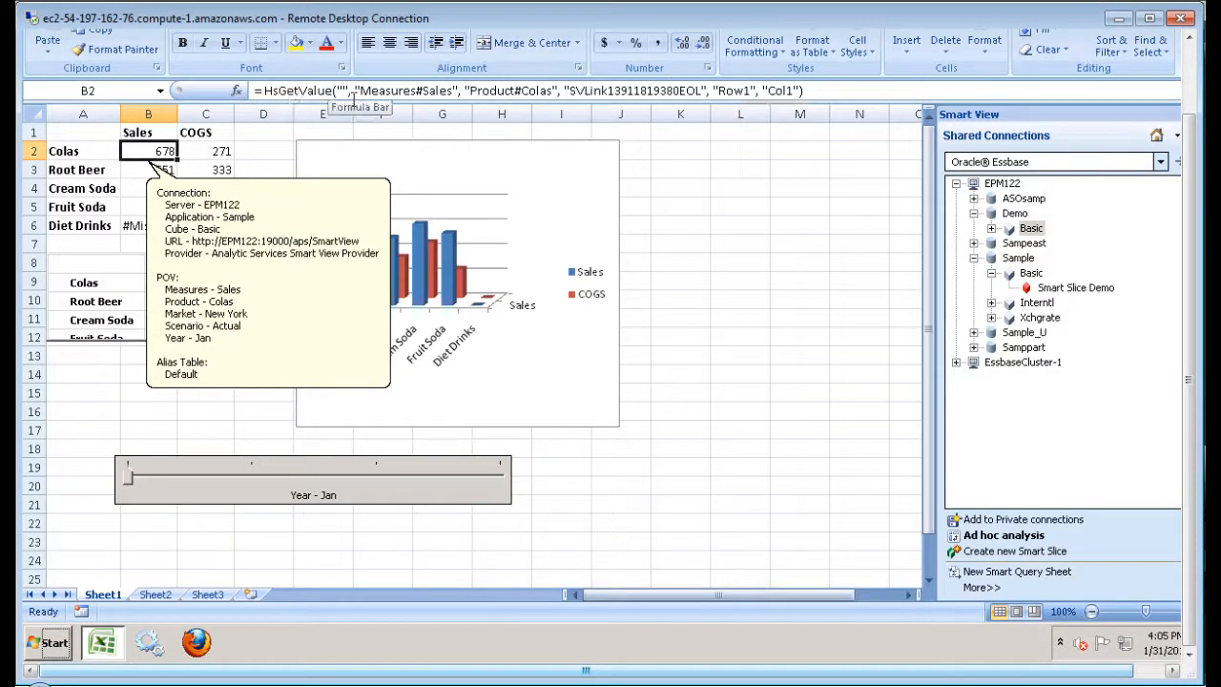
Inspect the Colas COGS and Root Beer Sales/COGS cells, then dismiss the connection details.
{"action": "left_click", "coordinate": [226, 155]}
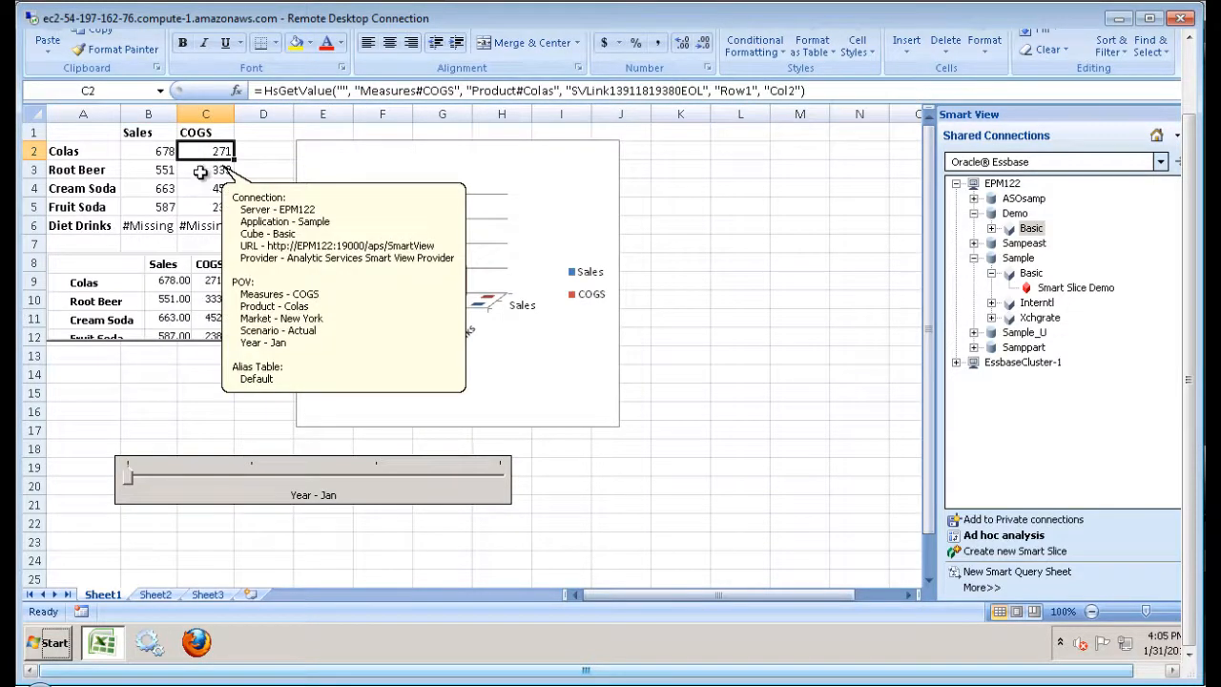
{"action": "left_click", "coordinate": [201, 178]}
{"action": "left_click", "coordinate": [162, 171]}
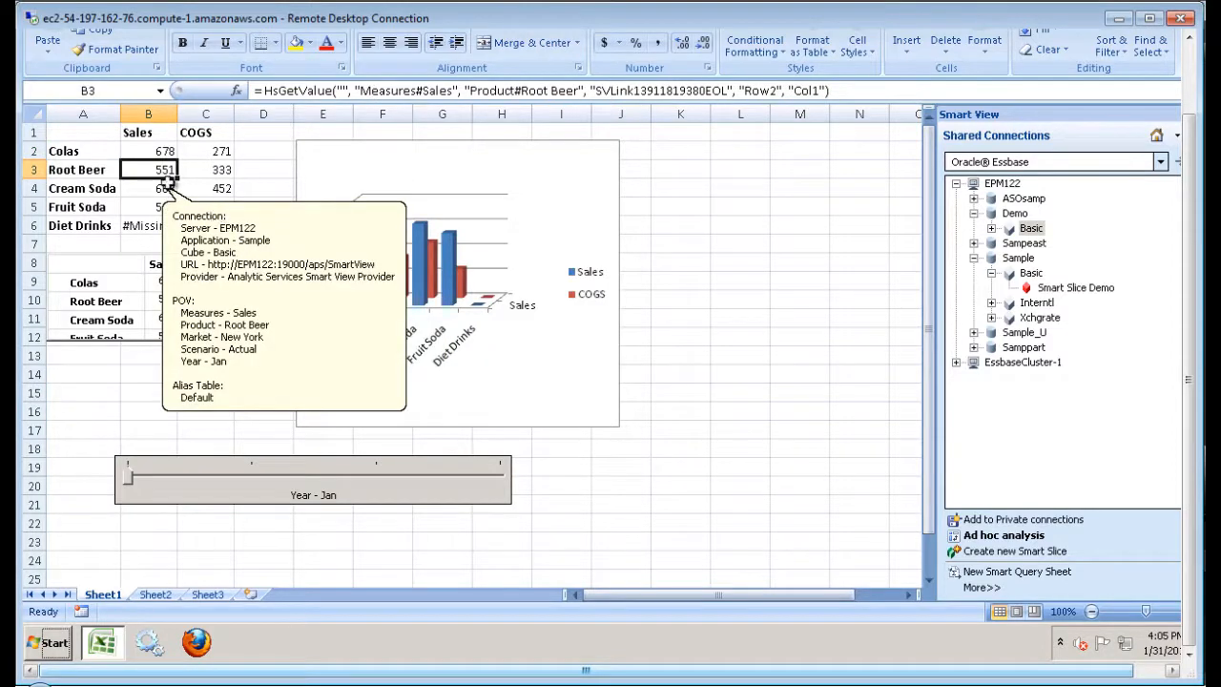
{"action": "left_click", "coordinate": [782, 164]}
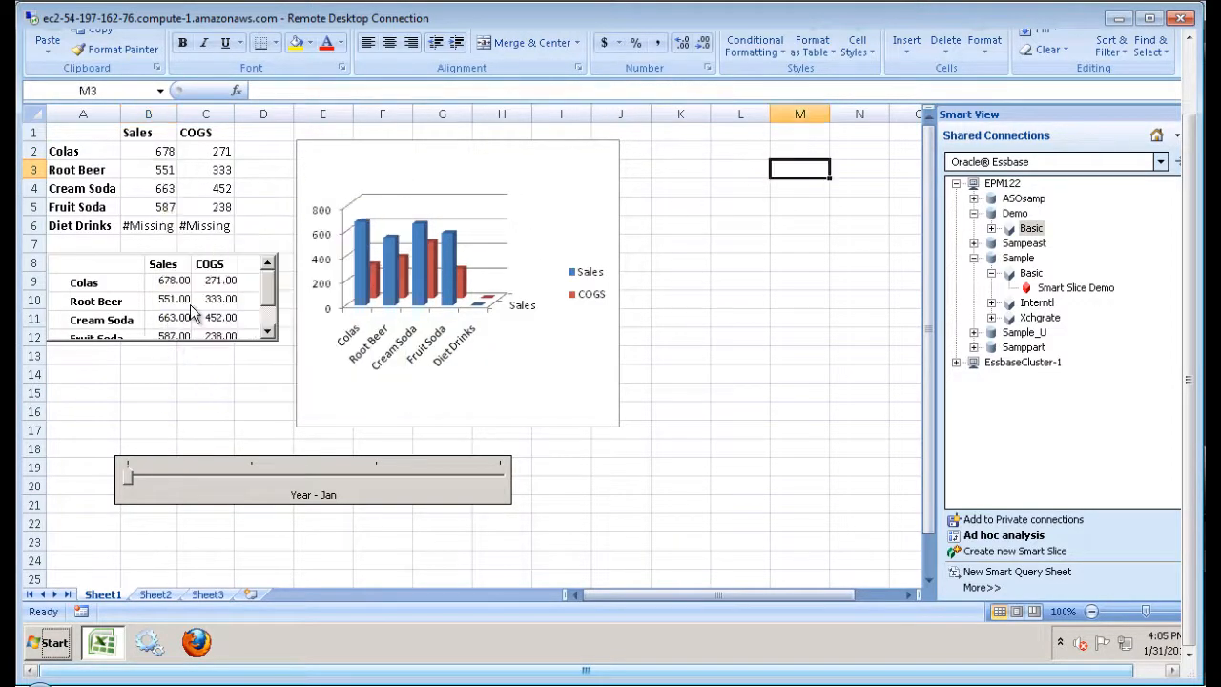
{"action": "mouse_move", "coordinate": [266, 288]}
{"action": "left_mouse_down"}
{"action": "mouse_move", "coordinate": [271, 316]}
{"action": "mouse_move", "coordinate": [268, 285]}
{"action": "left_mouse_up"}
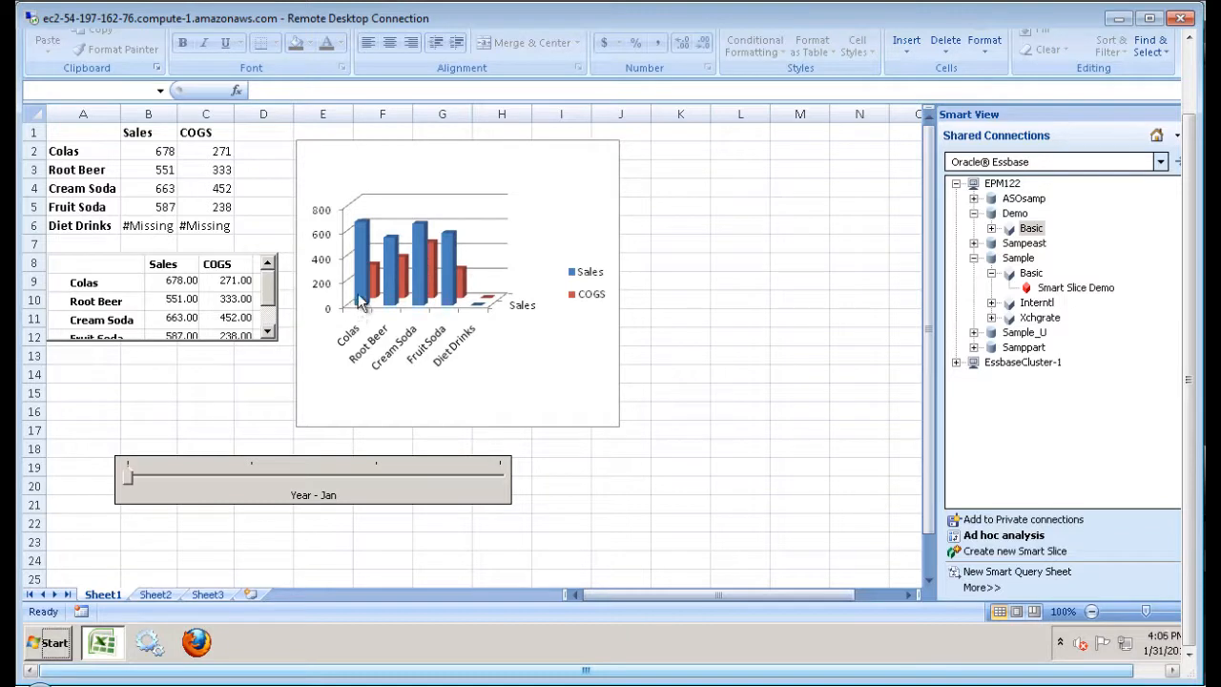
Step the Year slider through Feb and Mar to Qtr1.
{"action": "left_click", "coordinate": [252, 477]}
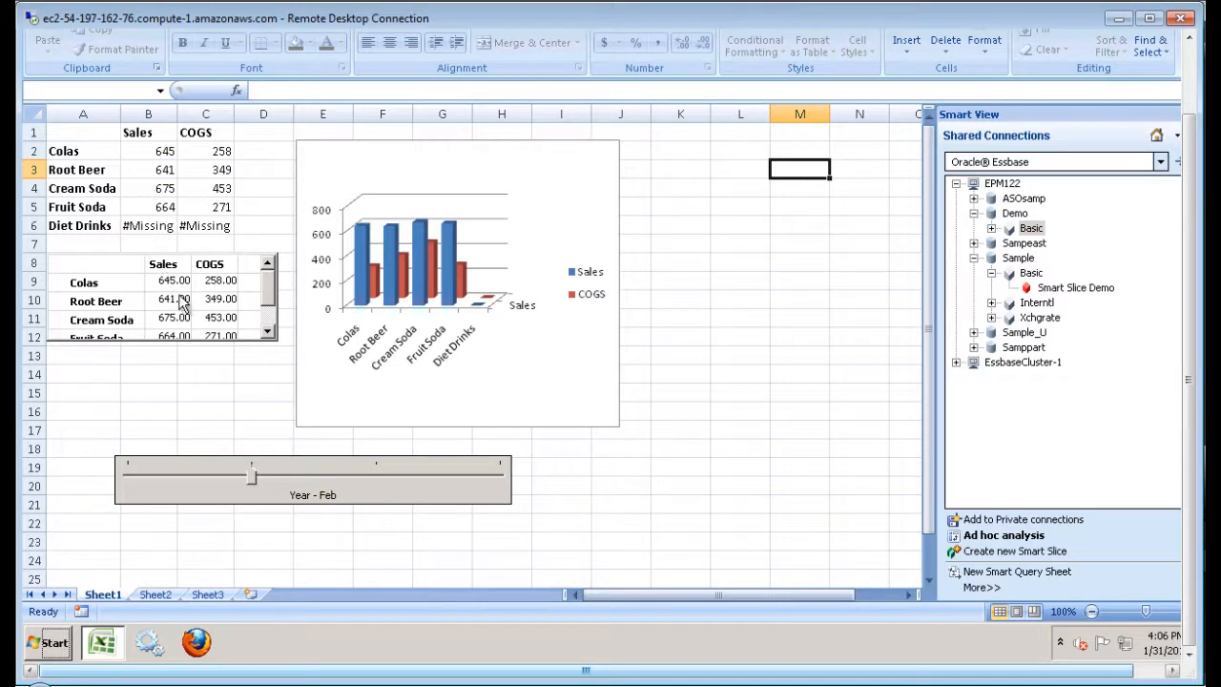
{"action": "left_click", "coordinate": [375, 477]}
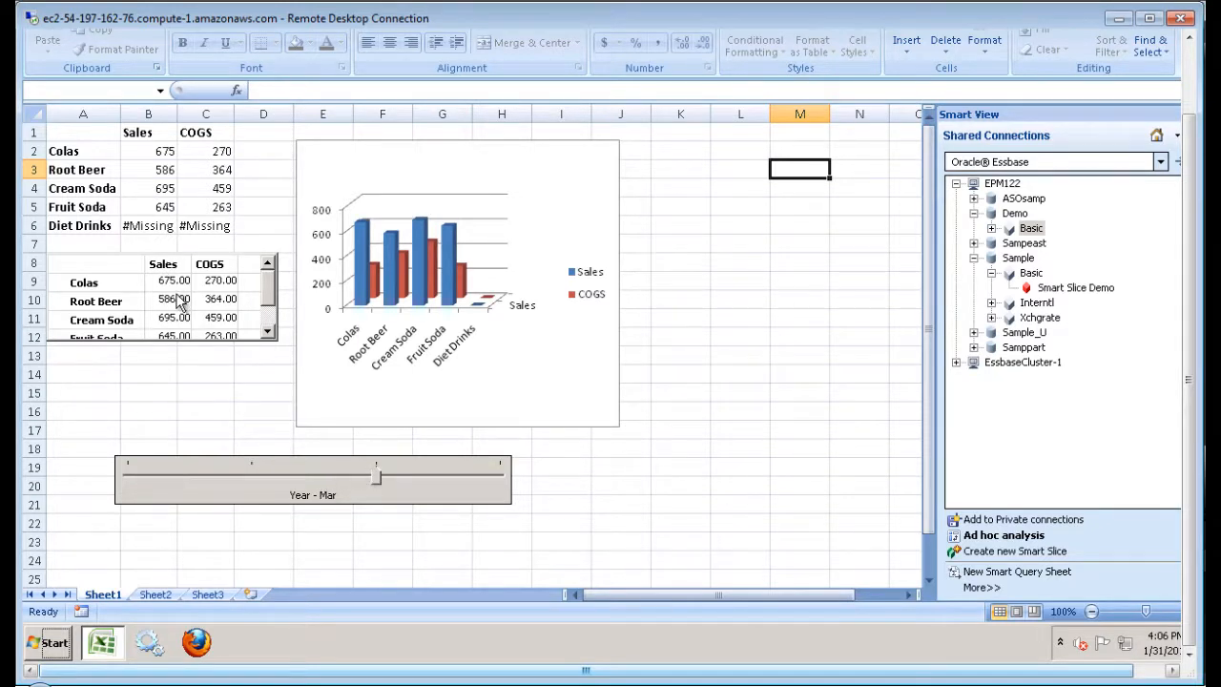
{"action": "left_click", "coordinate": [474, 492]}
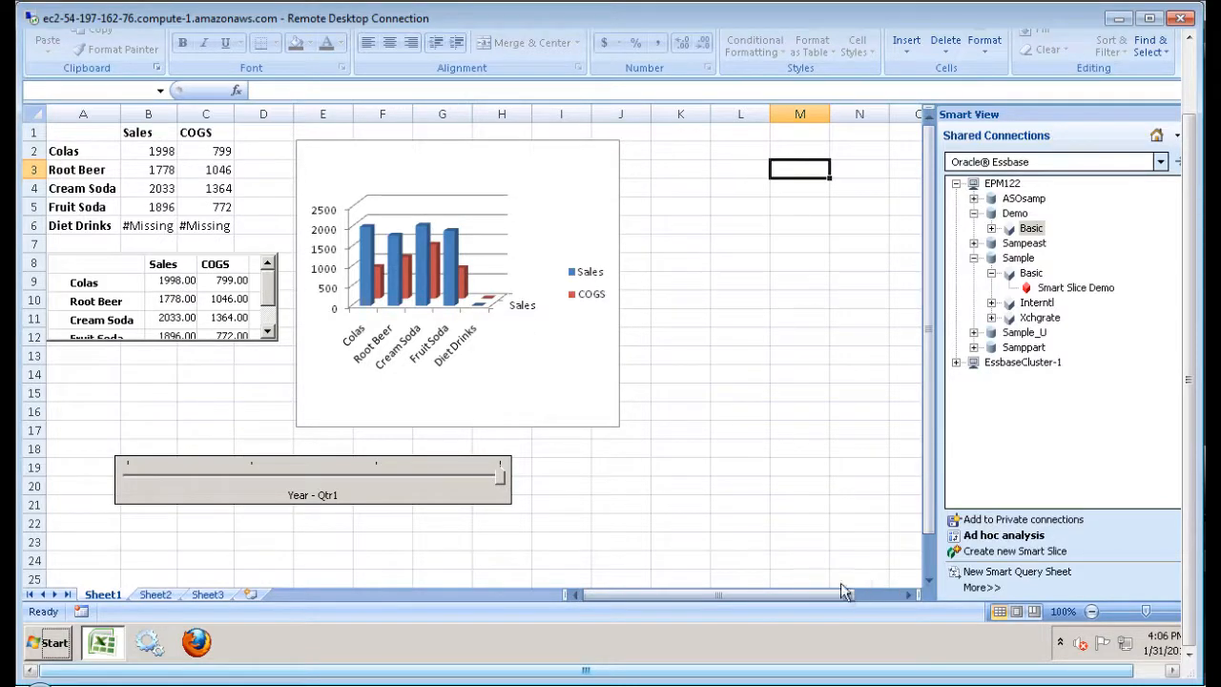
Show Document Contents in the Smart View panel, listing the Smart Slice Demo's chart, grids and slider.
{"action": "left_click", "coordinate": [1053, 289]}
{"action": "right_click", "coordinate": [1053, 292]}
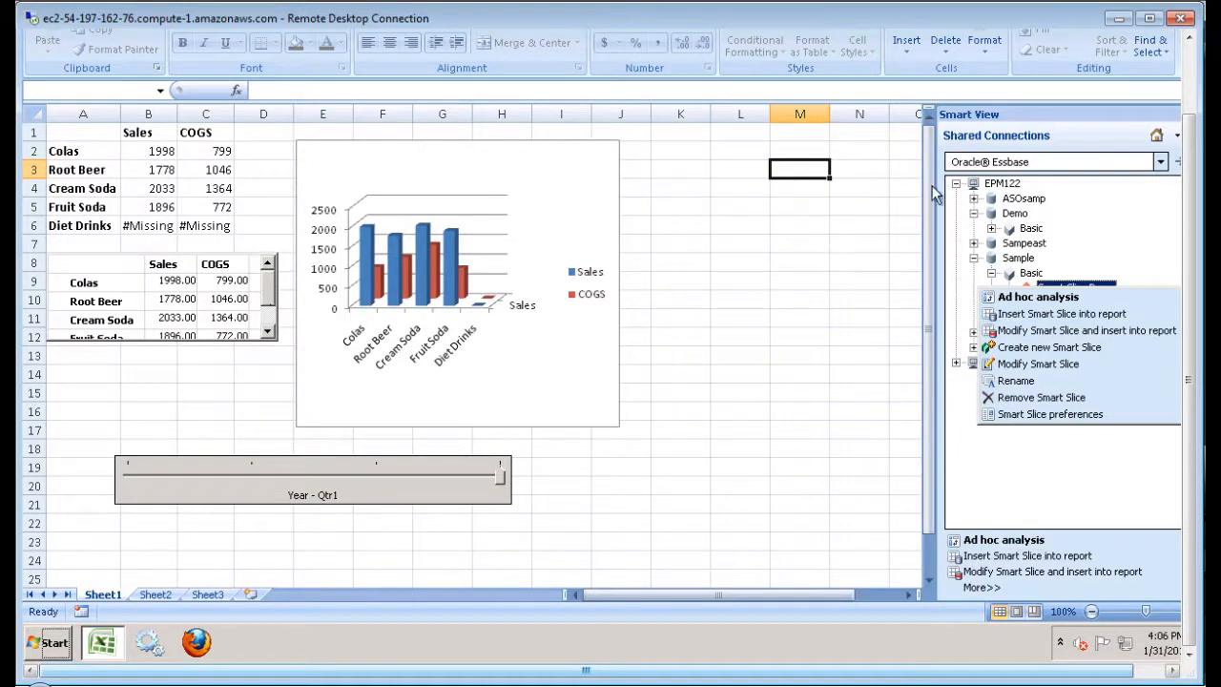
{"action": "left_click", "coordinate": [1152, 671]}
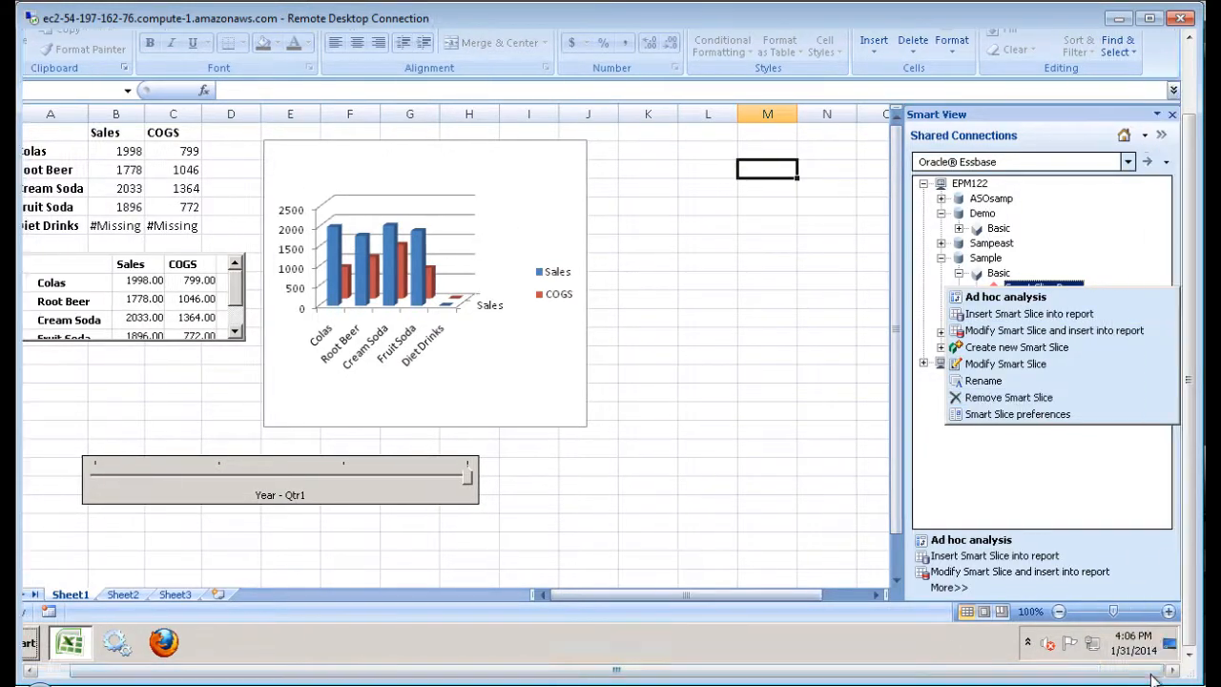
{"action": "left_click", "coordinate": [770, 283]}
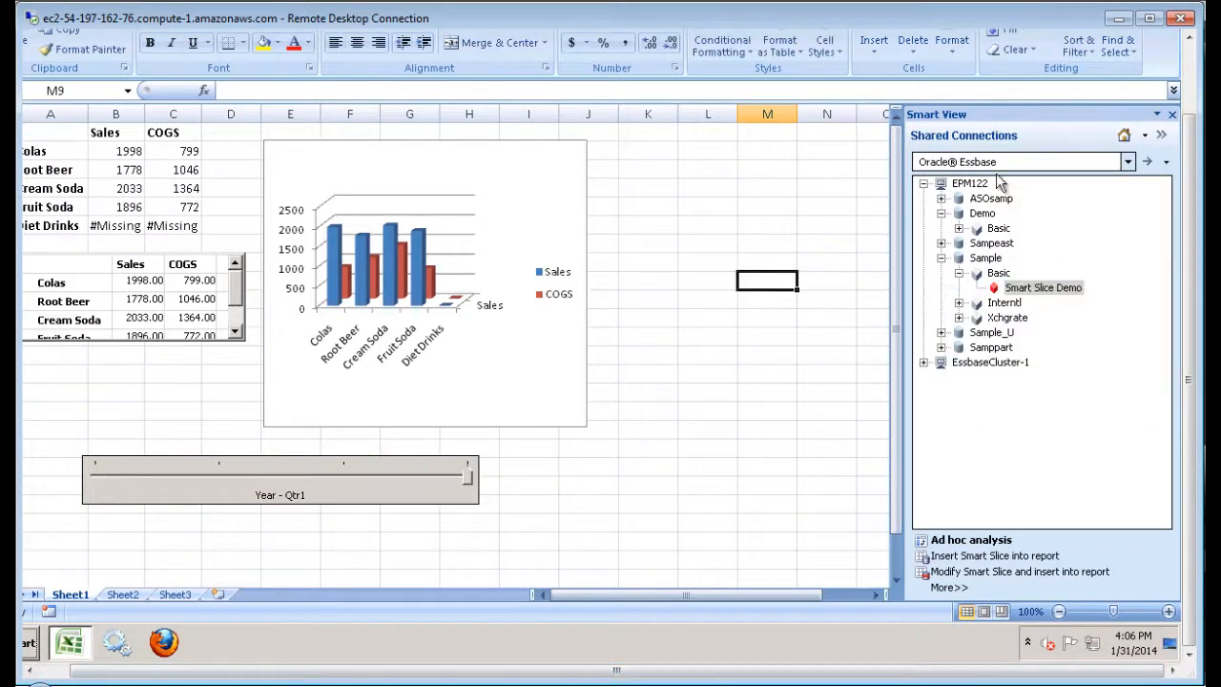
{"action": "left_click", "coordinate": [1145, 138]}
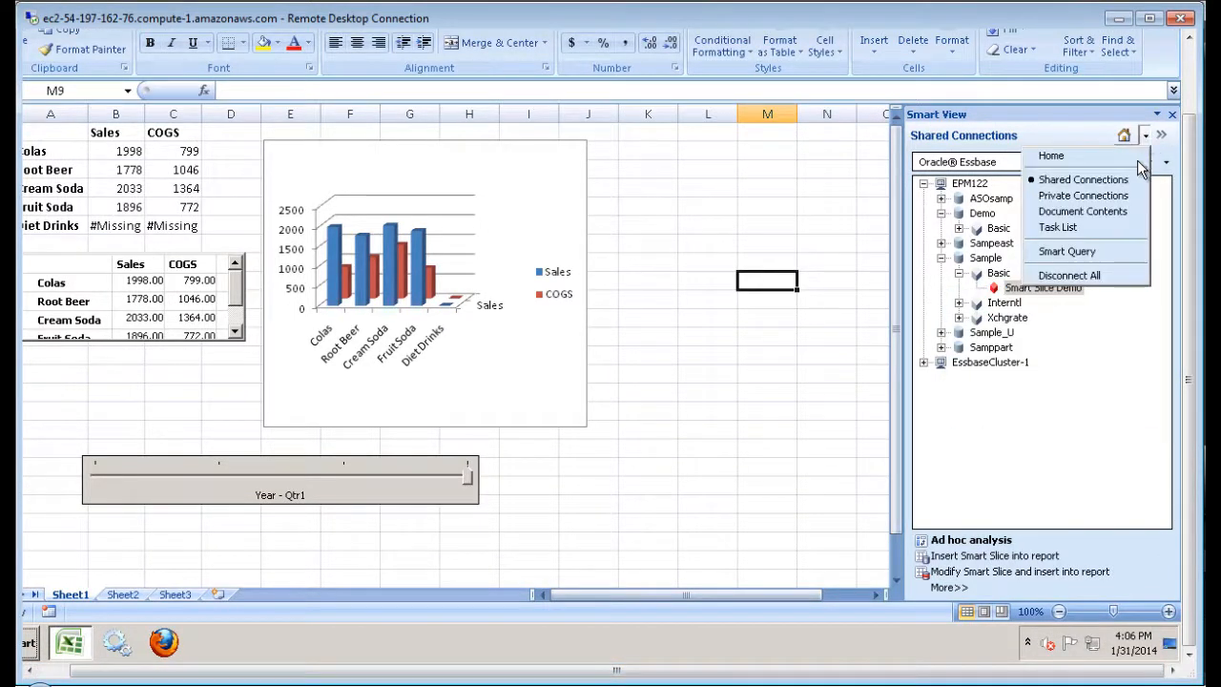
{"action": "left_click", "coordinate": [1125, 219]}
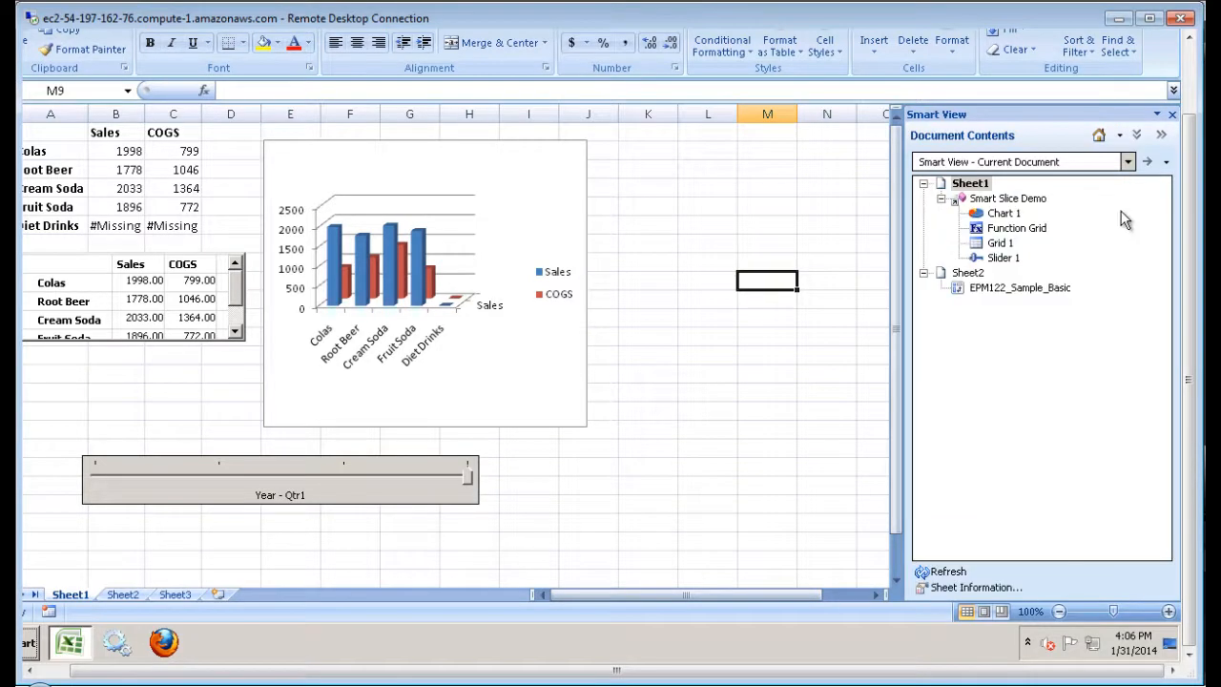
Browse the Smart Slice Demo's Insert new Reporting Object/Control options, including Slider, then cancel.
{"action": "left_click", "coordinate": [1000, 199]}
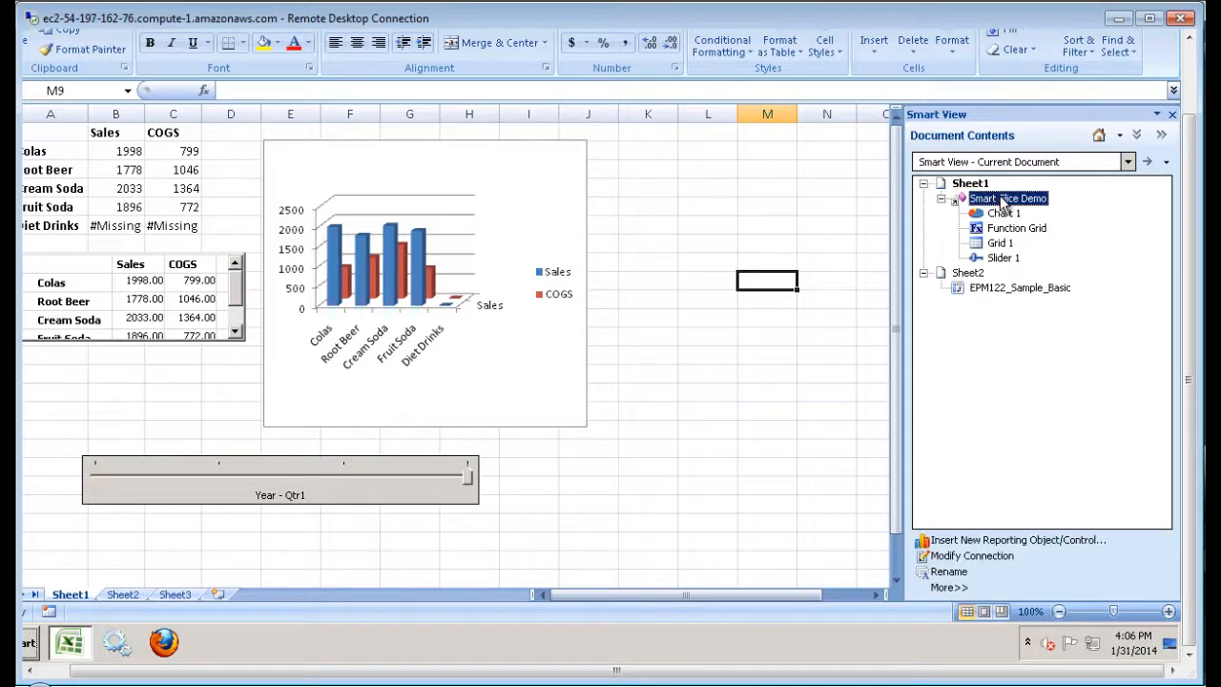
{"action": "right_click", "coordinate": [1001, 200]}
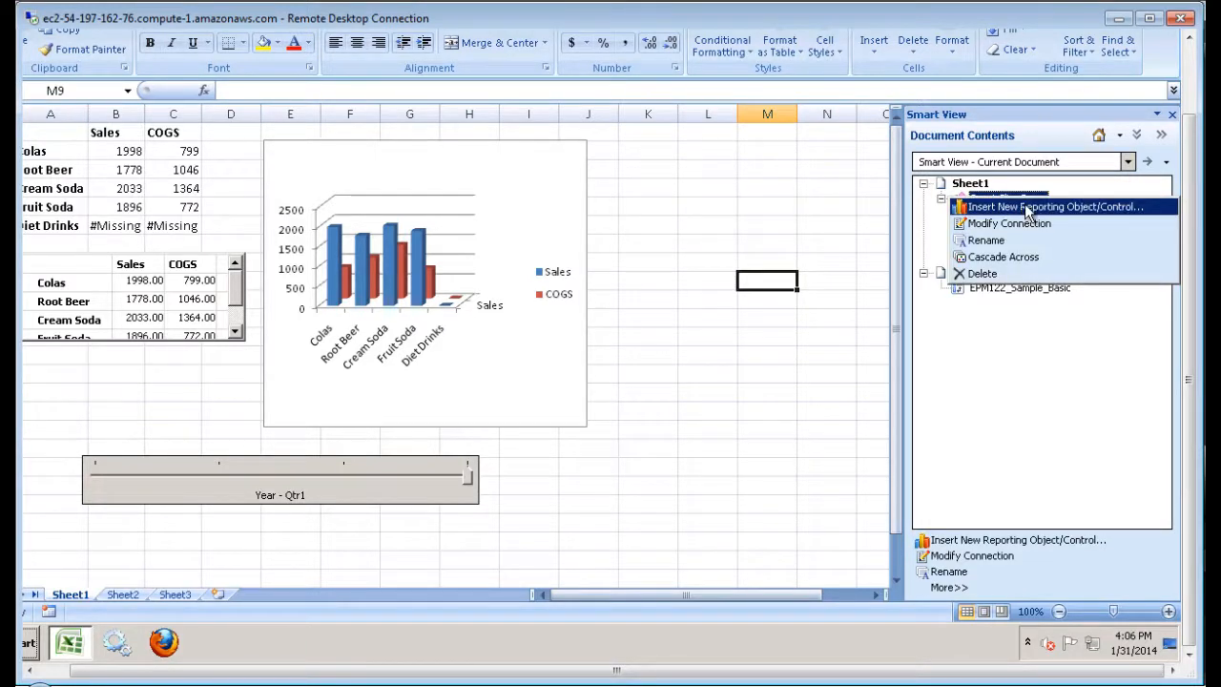
{"action": "left_click", "coordinate": [1027, 207]}
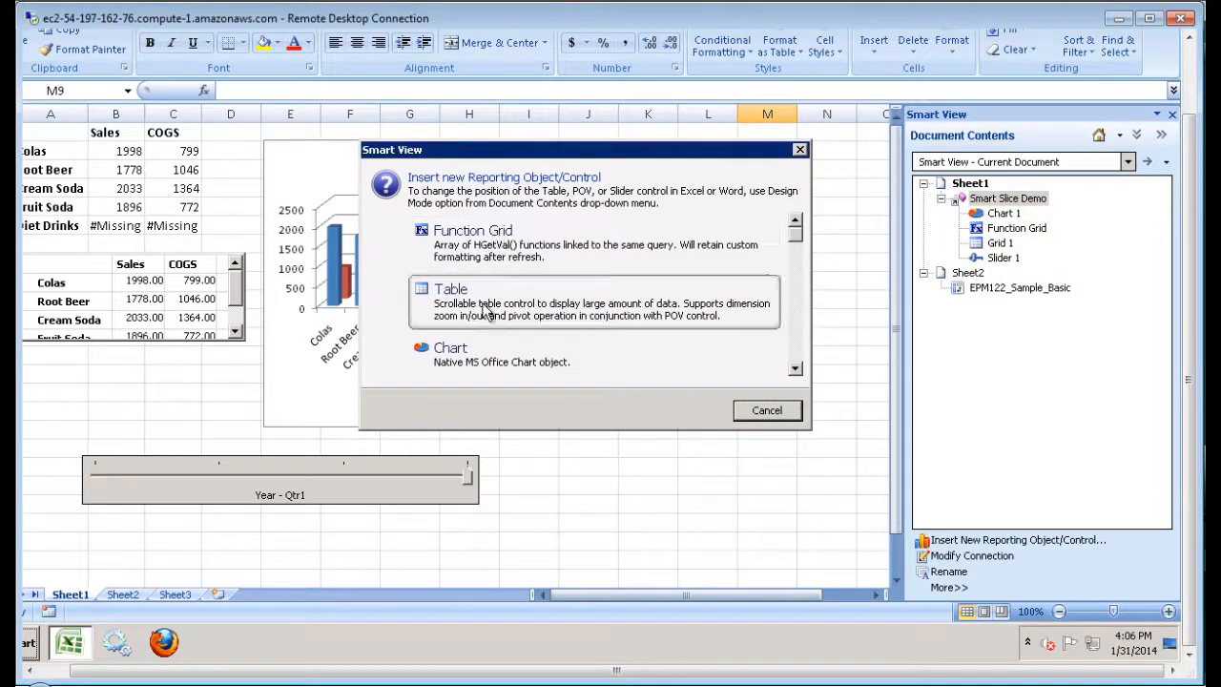
{"action": "left_click", "coordinate": [794, 369]}
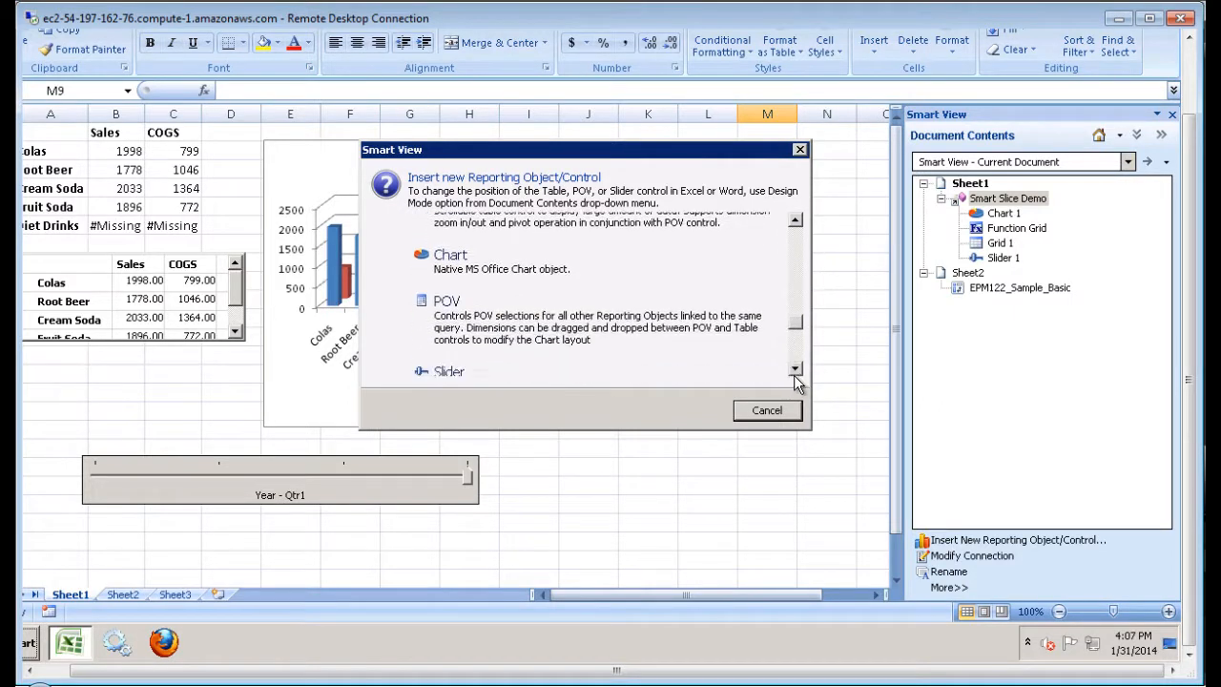
{"action": "left_click", "coordinate": [796, 371]}
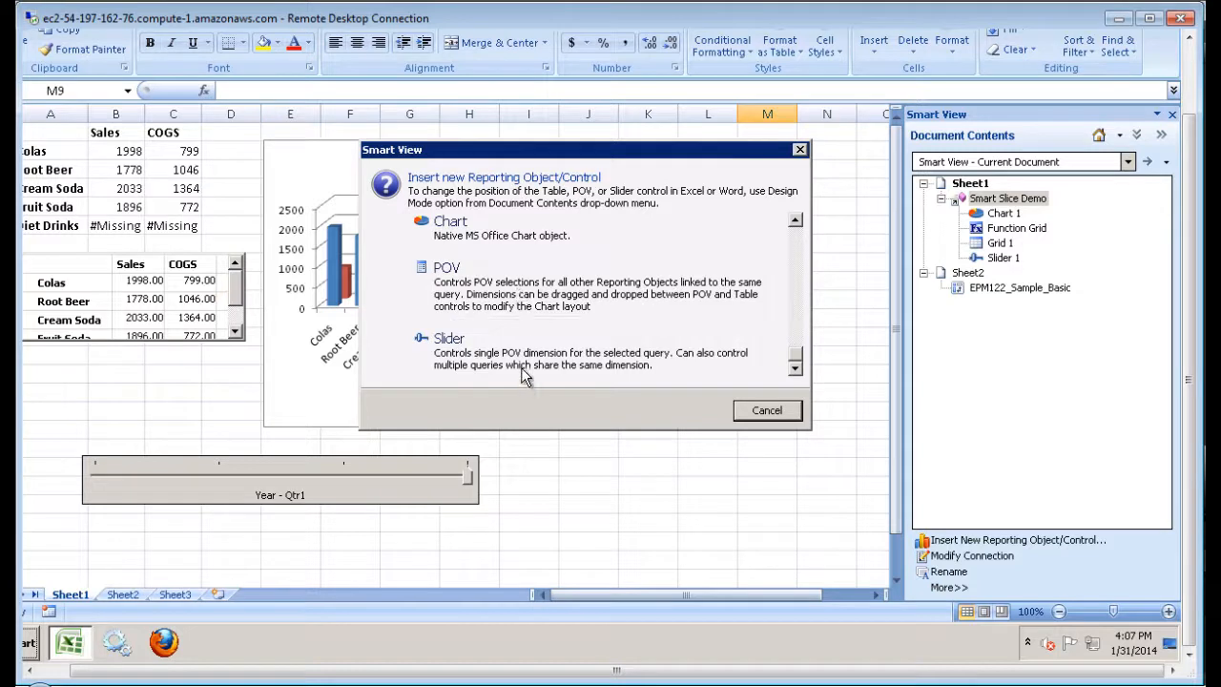
{"action": "left_click", "coordinate": [767, 412]}
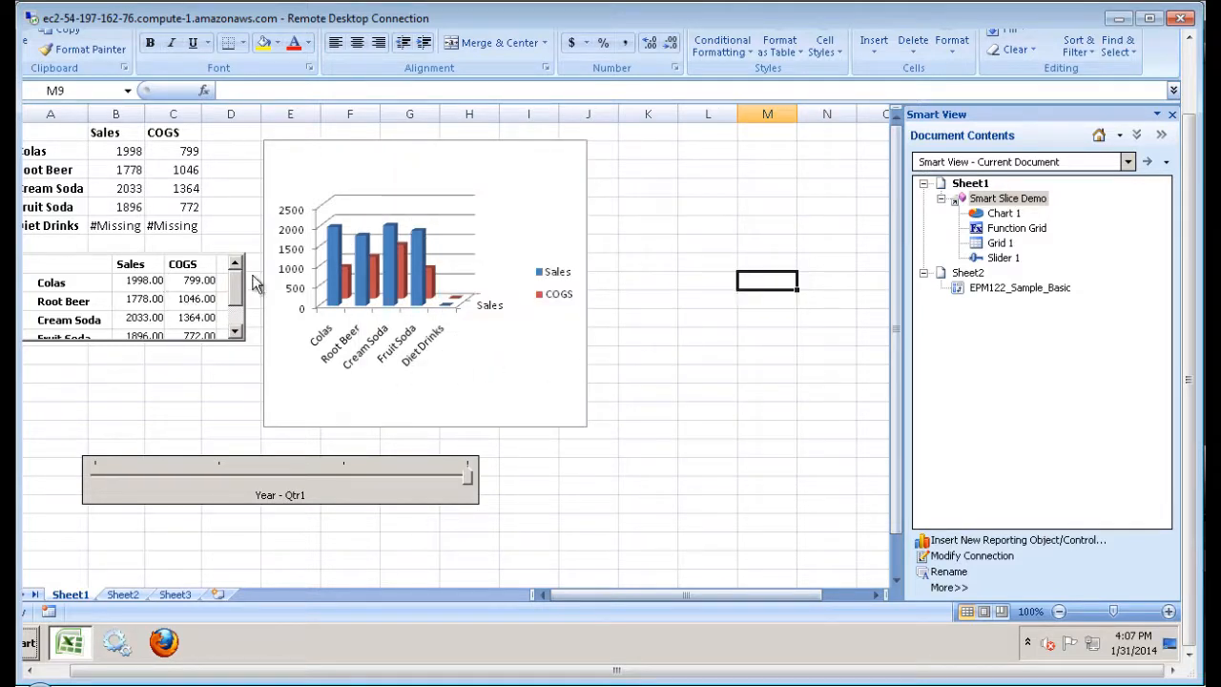
Turn on Design Mode and move the table lower-left and the Year slider under the chart.
{"action": "left_click", "coordinate": [1166, 164]}
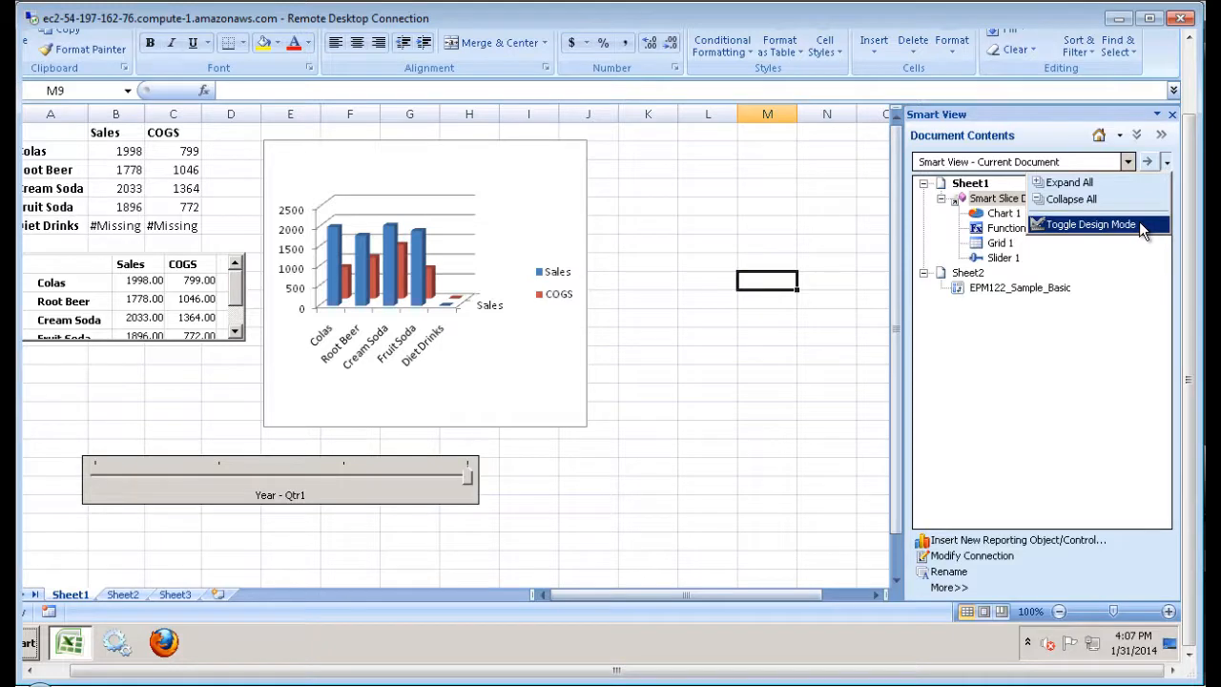
{"action": "left_click", "coordinate": [1091, 224]}
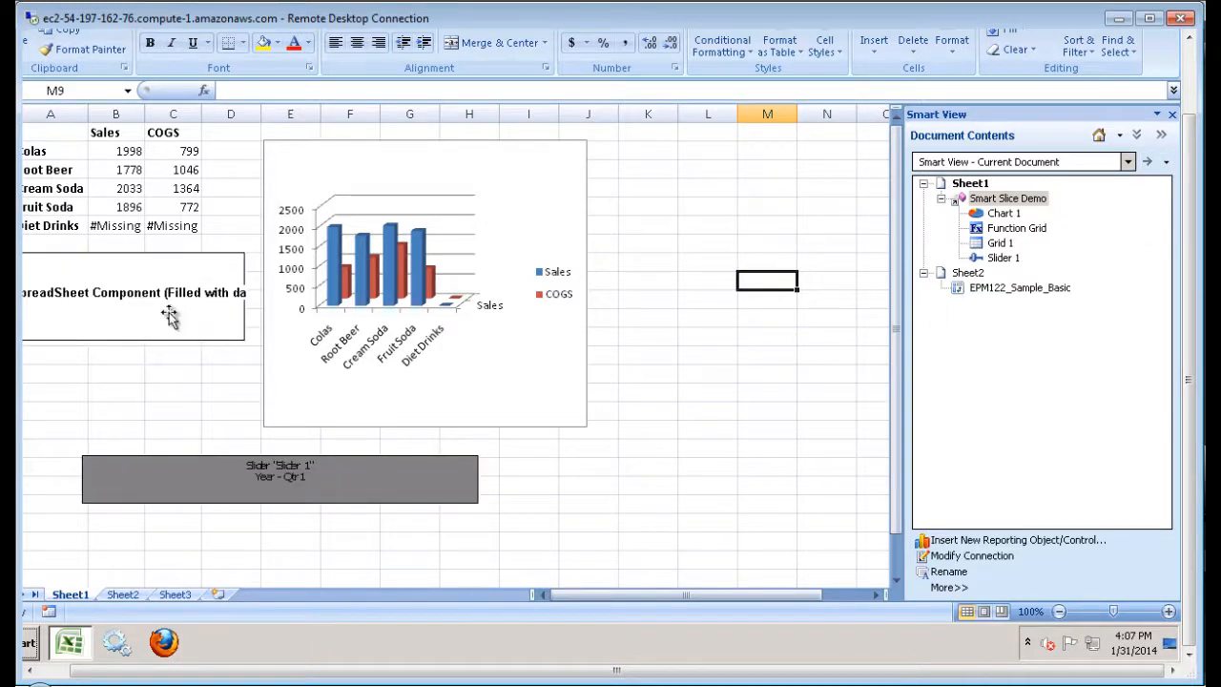
{"action": "left_click_drag", "start_coordinate": [164, 317], "coordinate": [180, 375]}
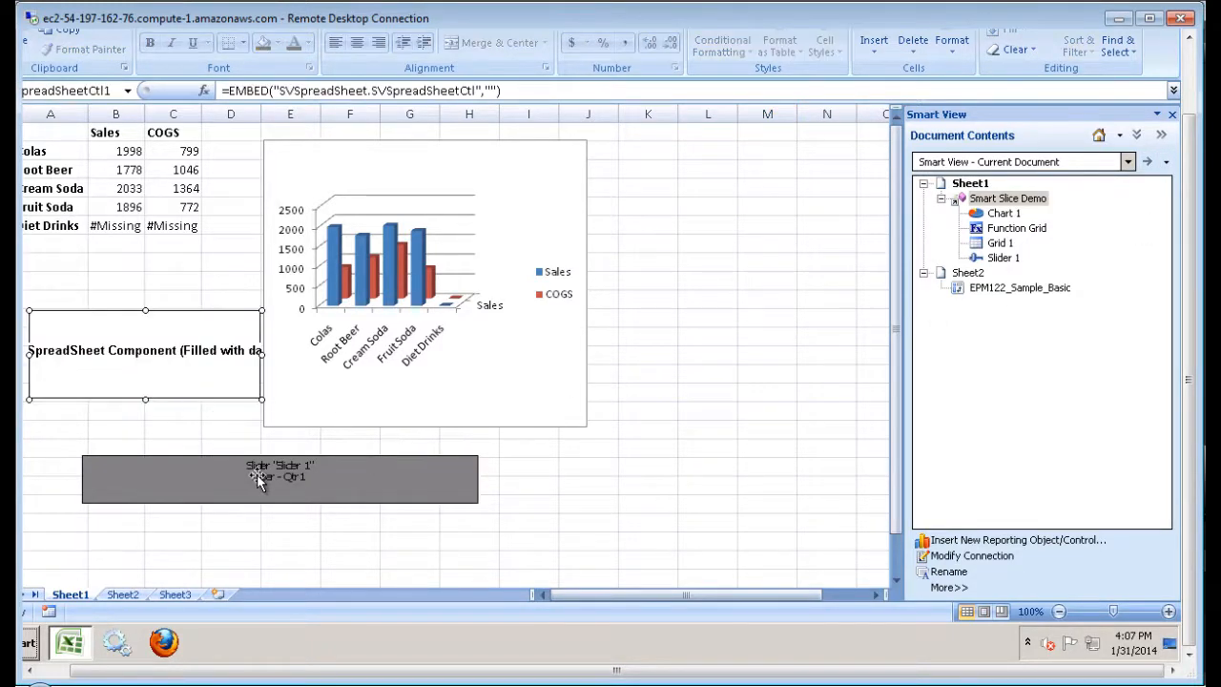
{"action": "left_click", "coordinate": [326, 480]}
{"action": "left_click_drag", "start_coordinate": [326, 480], "coordinate": [442, 483]}
{"action": "left_click", "coordinate": [171, 368]}
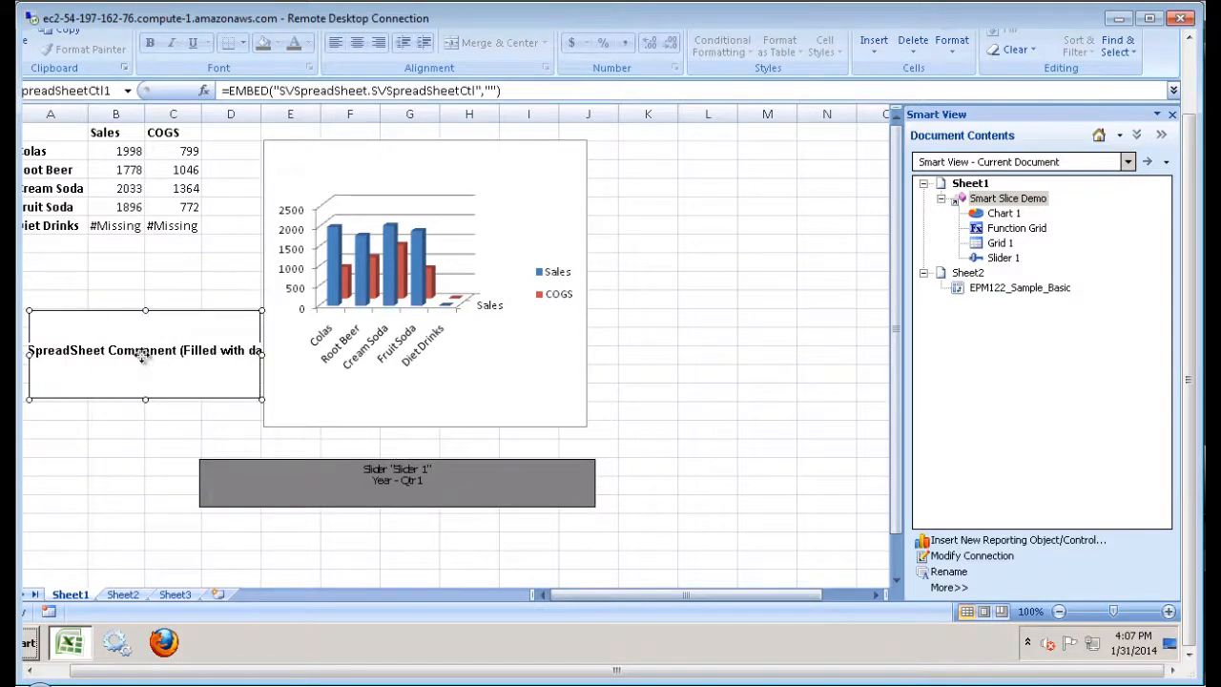
{"action": "left_click_drag", "start_coordinate": [171, 367], "coordinate": [160, 345]}
Turn Design Mode off so the table shows live Qtr1 values and the slider is active.
{"action": "left_click", "coordinate": [384, 143]}
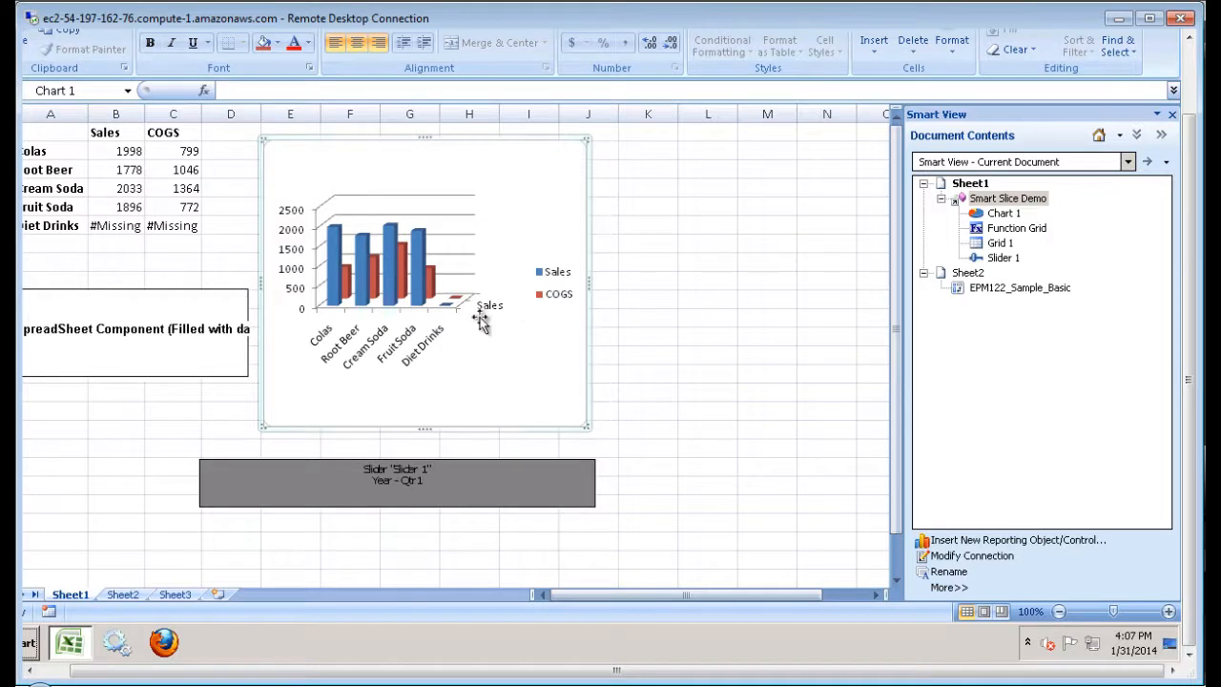
{"action": "left_click", "coordinate": [1168, 164]}
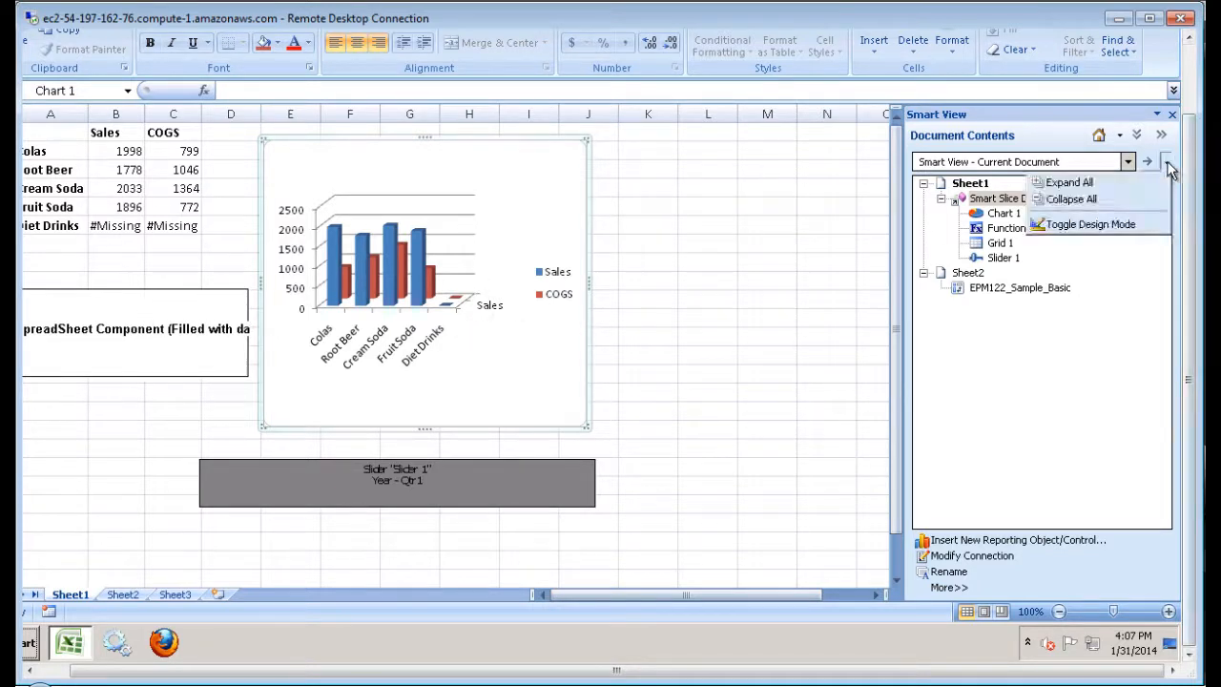
{"action": "left_click", "coordinate": [1119, 224]}
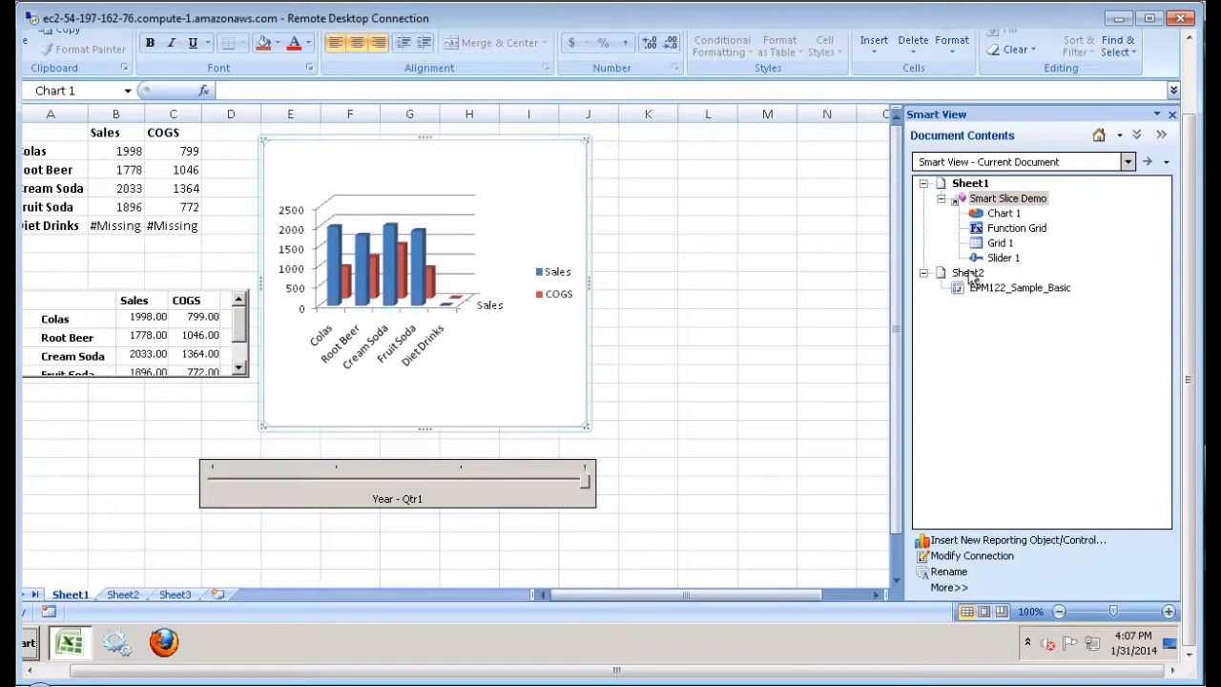
{"action": "left_click", "coordinate": [969, 200]}
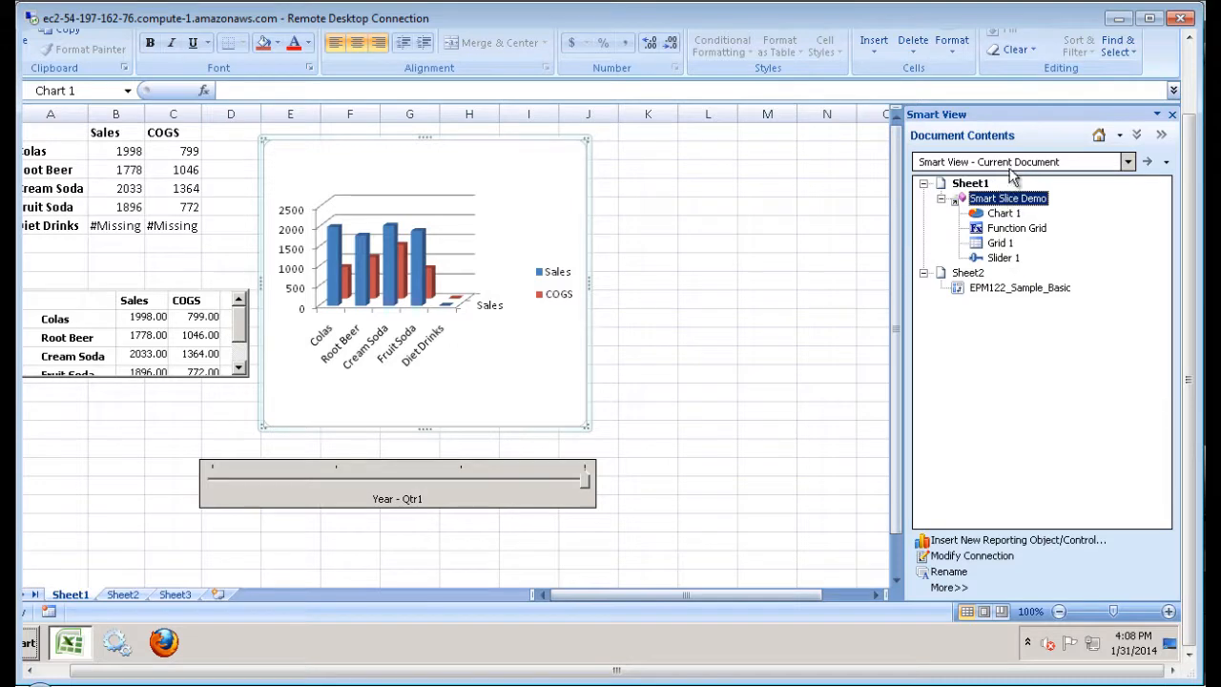
{"action": "left_click", "coordinate": [999, 200]}
{"action": "left_click", "coordinate": [955, 200]}
{"action": "mouse_move", "coordinate": [961, 199]}
{"action": "left_click", "coordinate": [965, 275]}
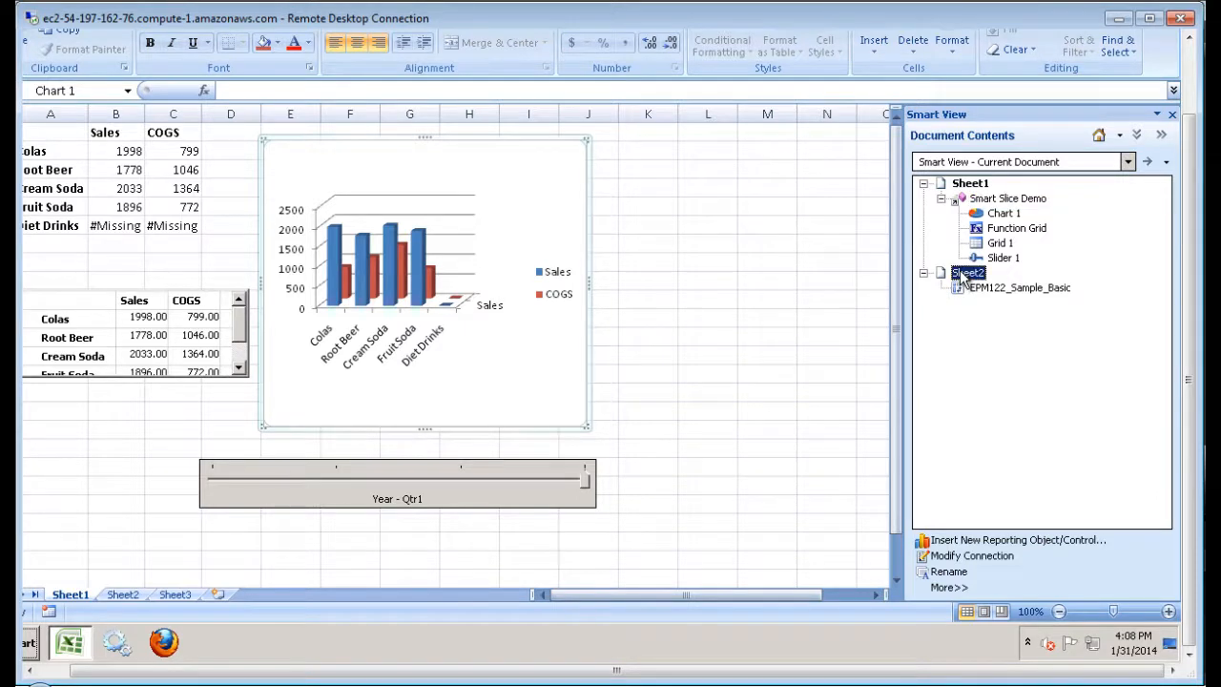
{"action": "right_click", "coordinate": [965, 275]}
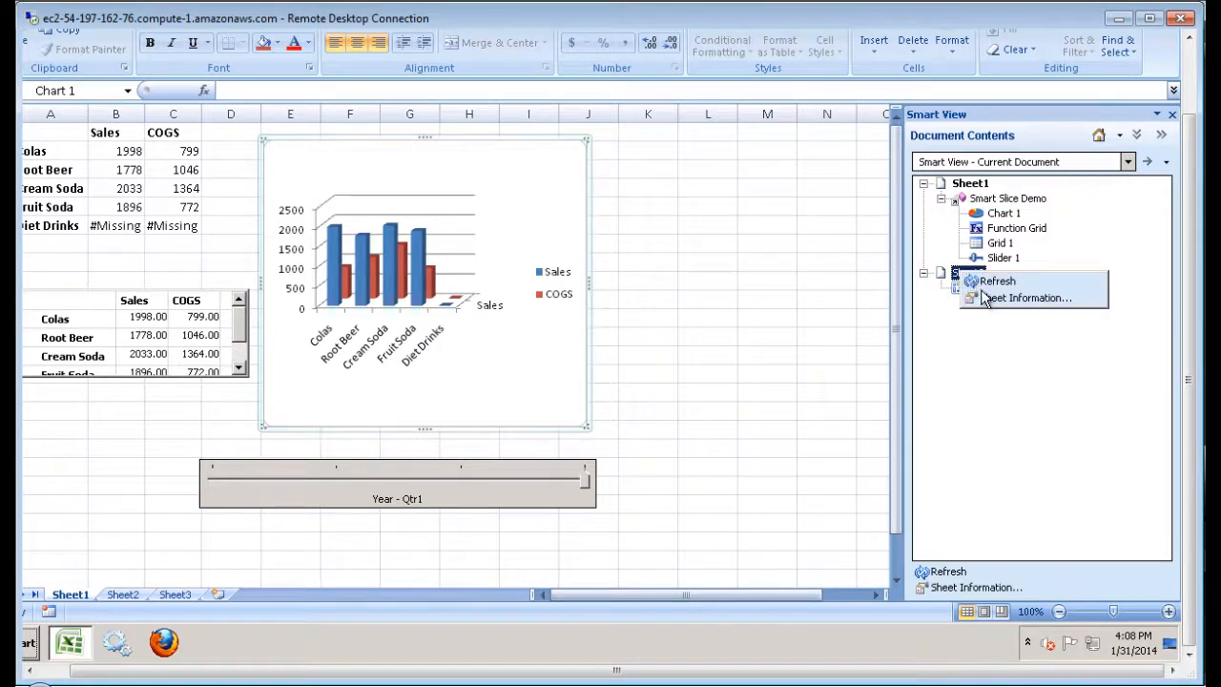
{"action": "left_click", "coordinate": [987, 297]}
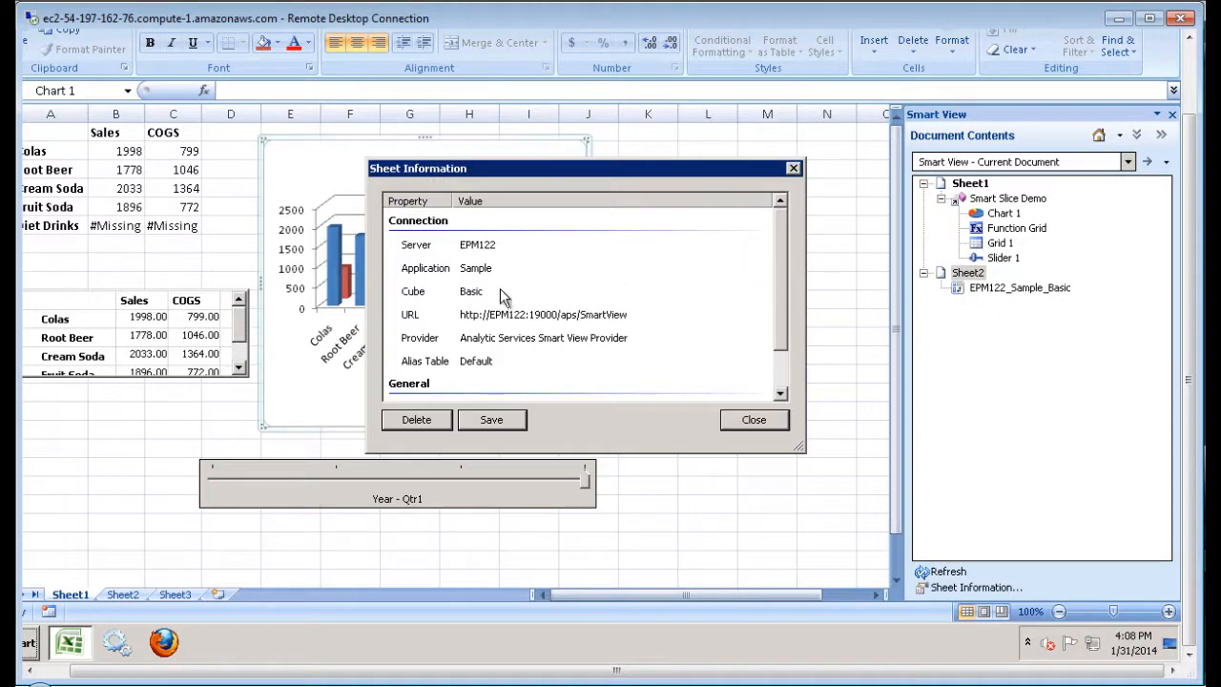
{"action": "left_click_drag", "start_coordinate": [784, 277], "coordinate": [782, 341]}
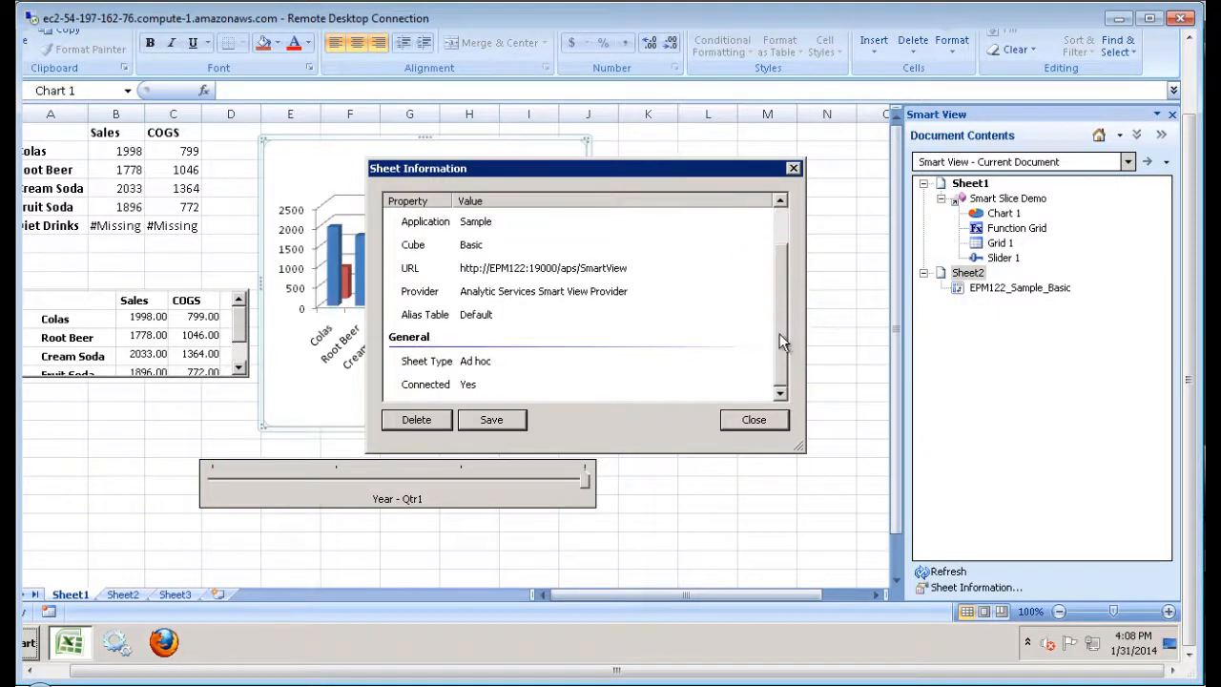
{"action": "left_click_drag", "start_coordinate": [786, 295], "coordinate": [785, 239]}
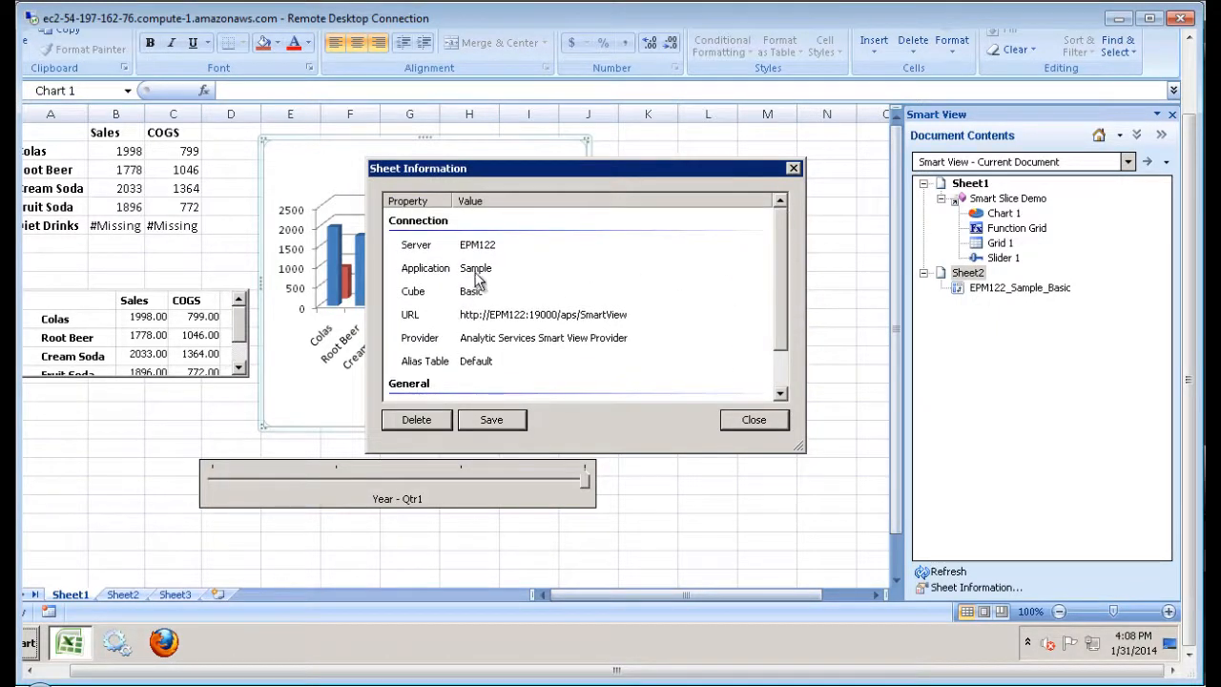
{"action": "left_click_drag", "start_coordinate": [784, 326], "coordinate": [784, 385]}
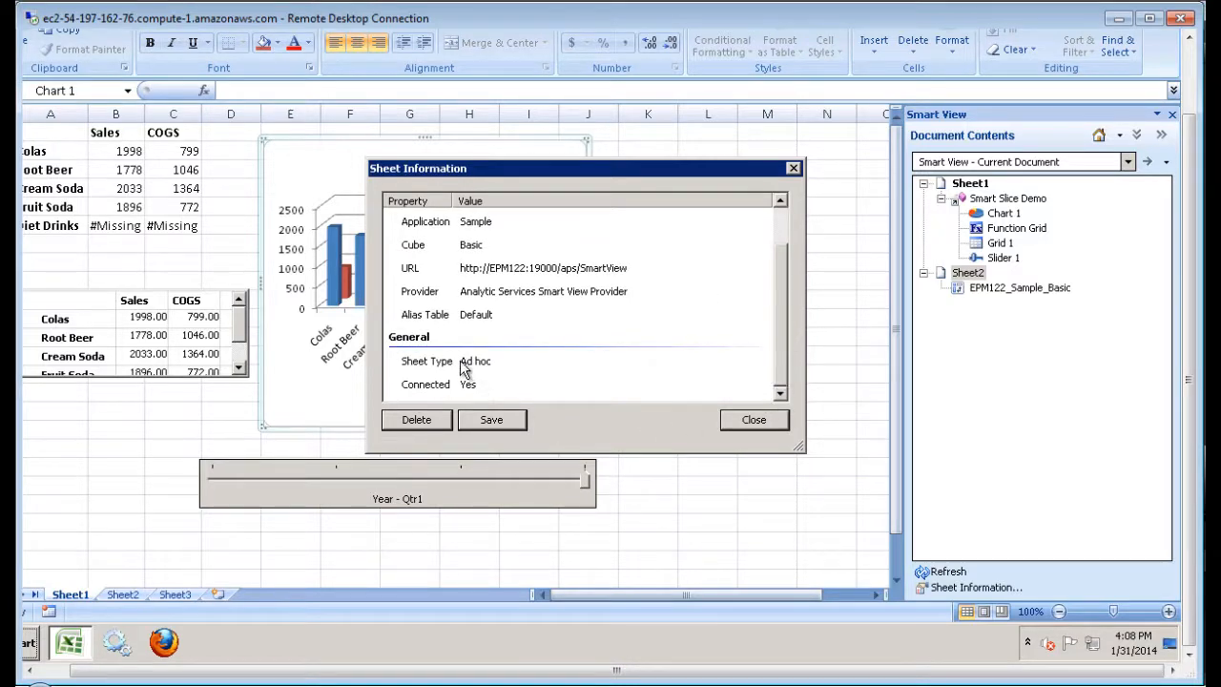
{"action": "left_click", "coordinate": [761, 420]}
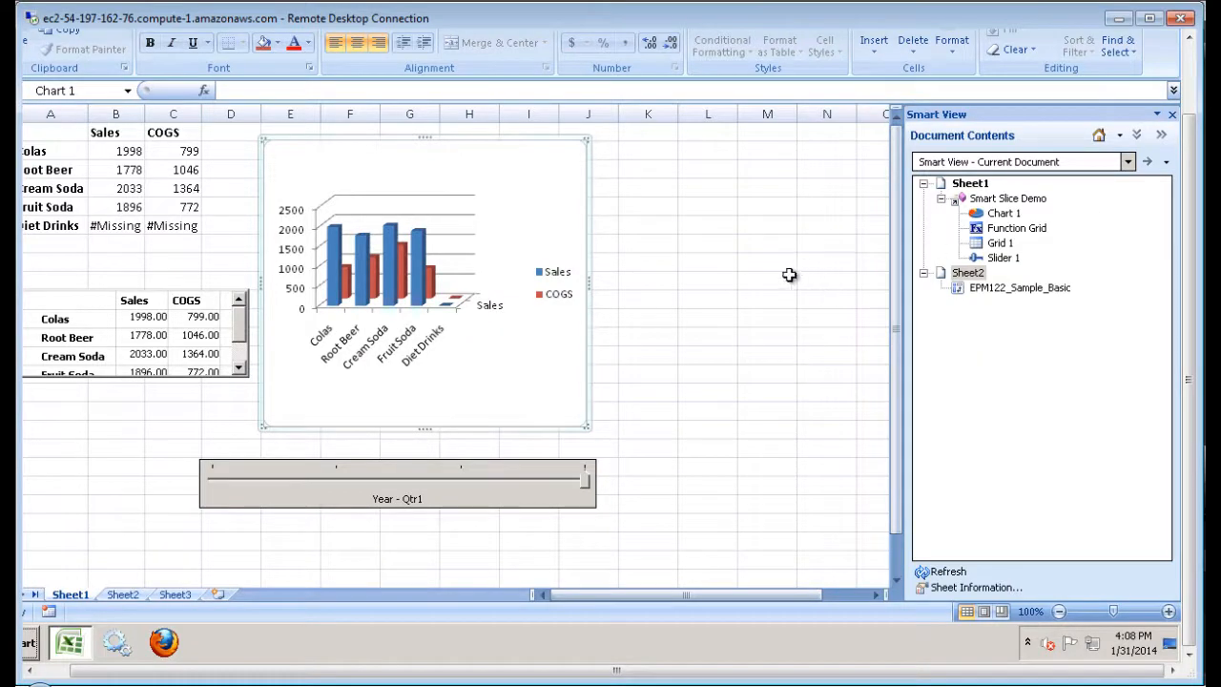